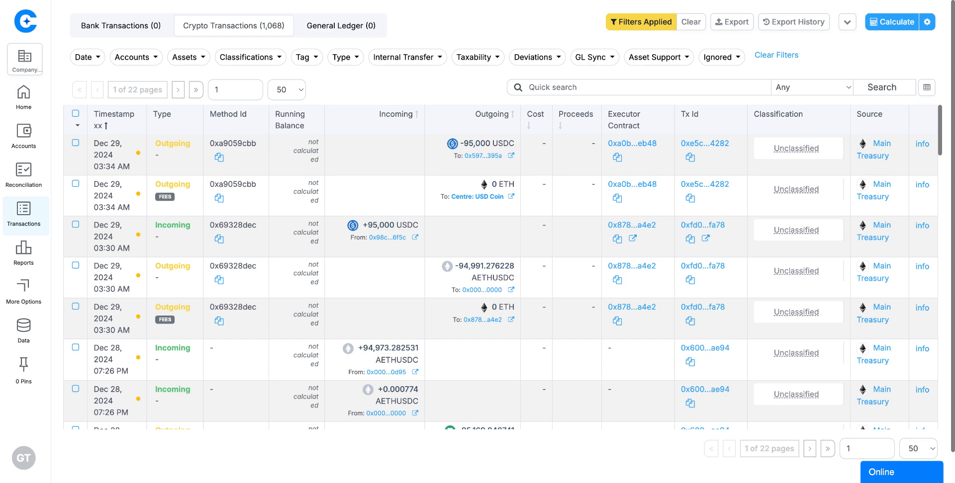
Open the Cost Basis FIFO calculation settings and review the available calculation modes.
scroll(660, 244, "down", 2)
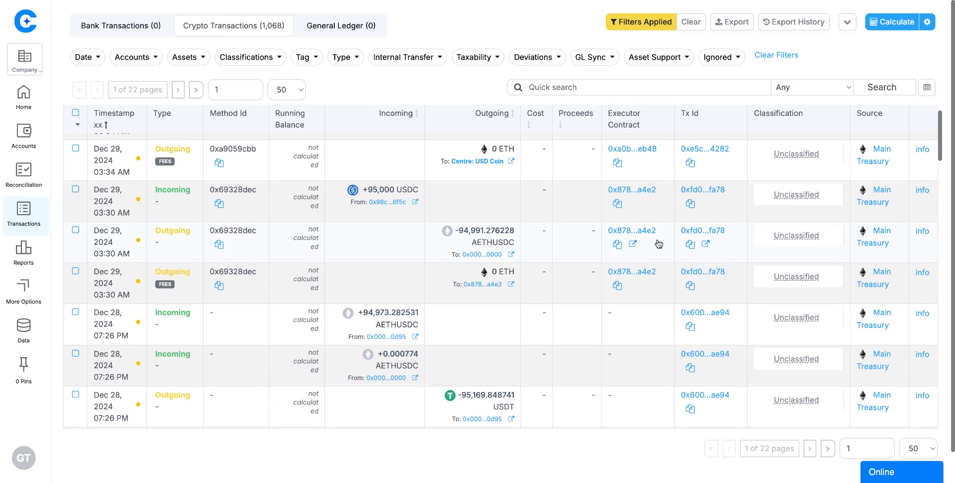
scroll(661, 245, "up", 2)
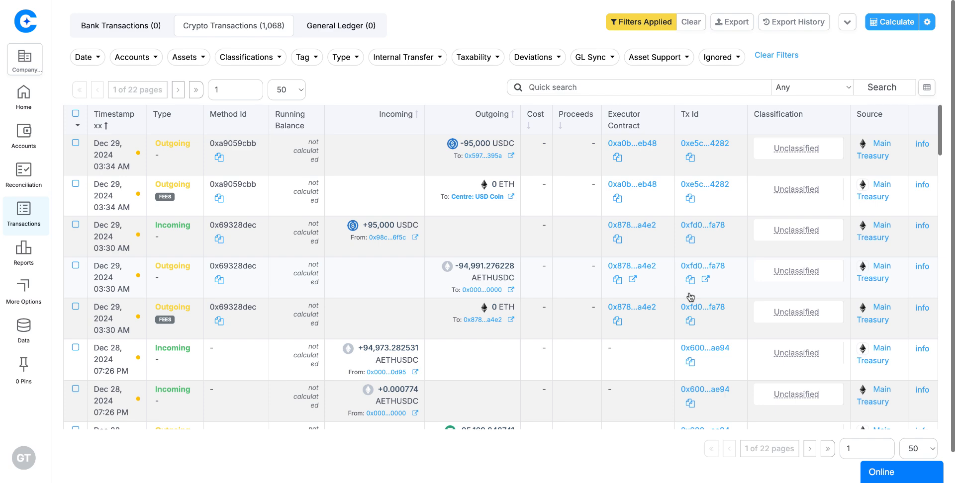
scroll(644, 266, "down", 3)
scroll(644, 265, "up", 3)
scroll(583, 265, "down", 2)
scroll(583, 265, "up", 2)
left_click(928, 23)
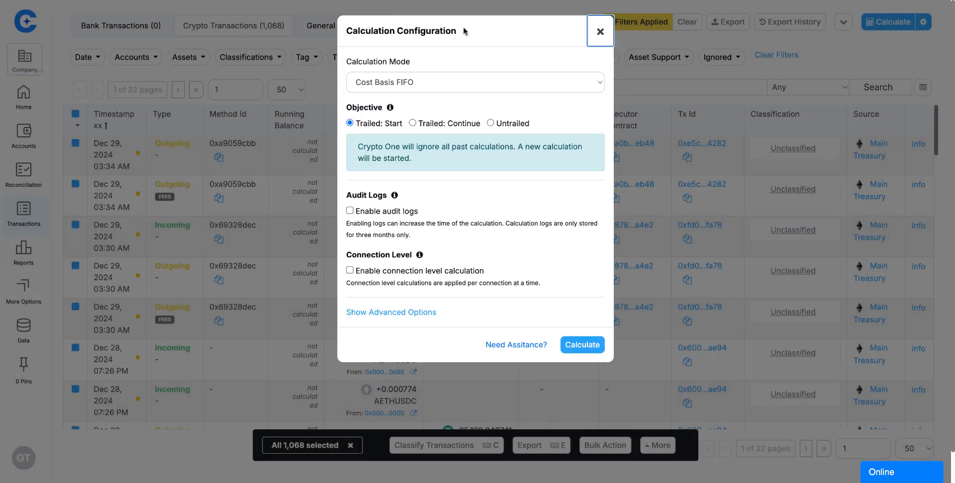
left_click(461, 85)
Enable connection level calculation, check the advanced options, and close the dialog without running.
left_click(350, 270)
left_click(433, 313)
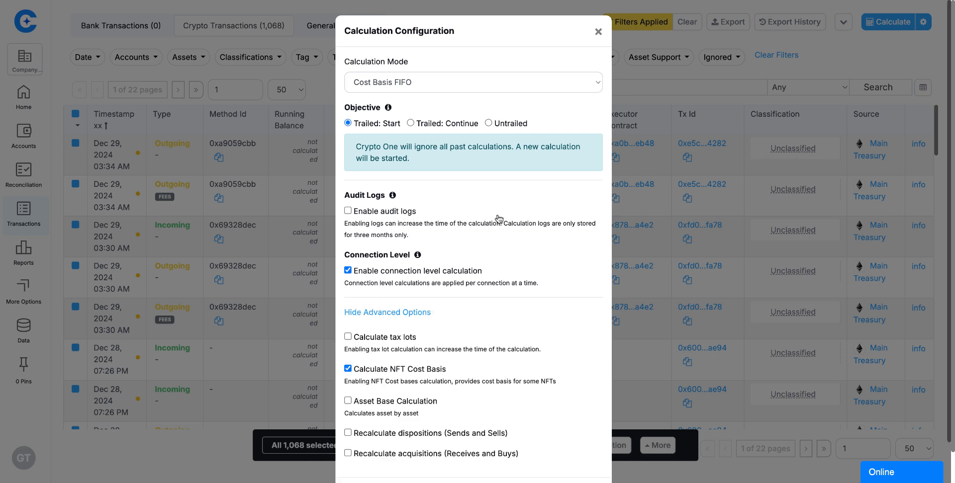
scroll(438, 224, "down", 1)
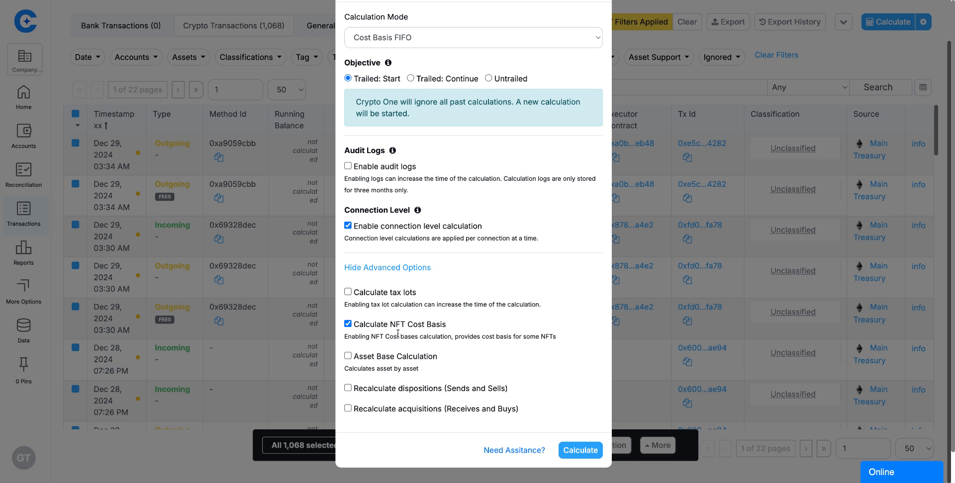
left_click(361, 268)
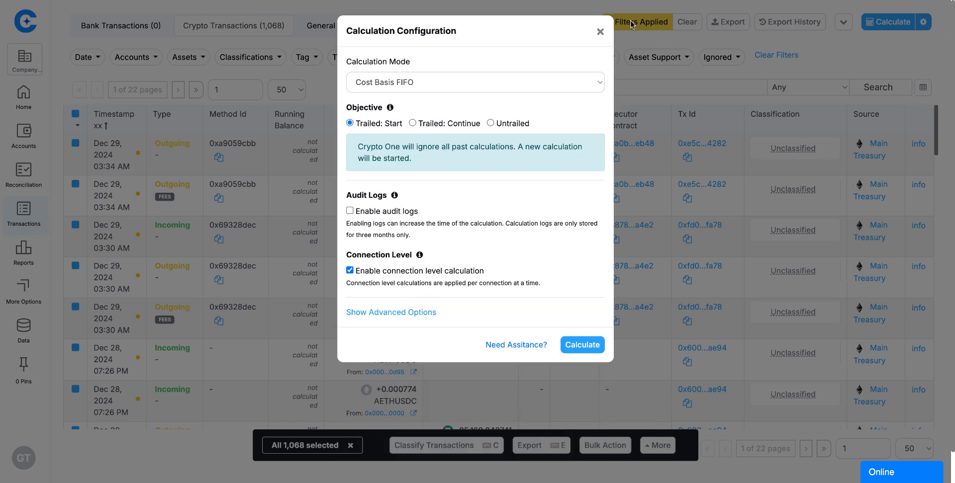
left_click(603, 33)
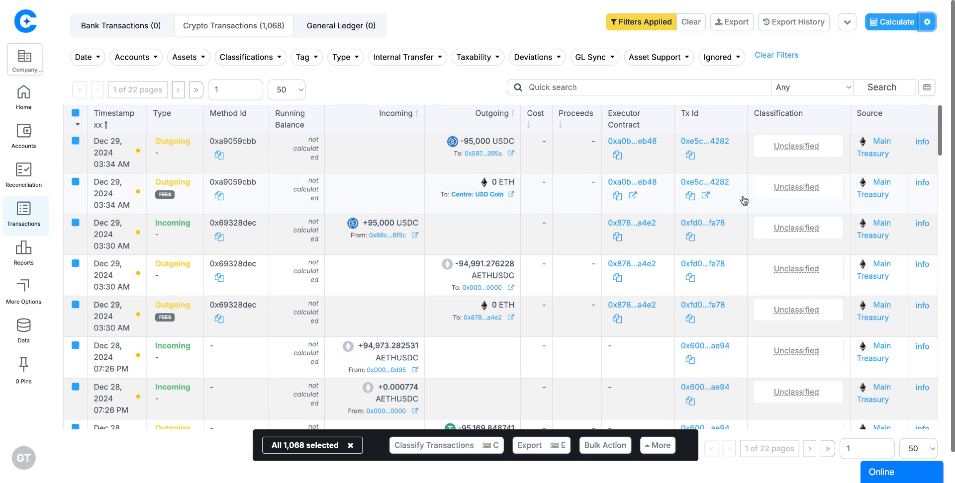
Deselect all transactions and apply a date filter with end date 12/31/2024.
left_click(75, 114)
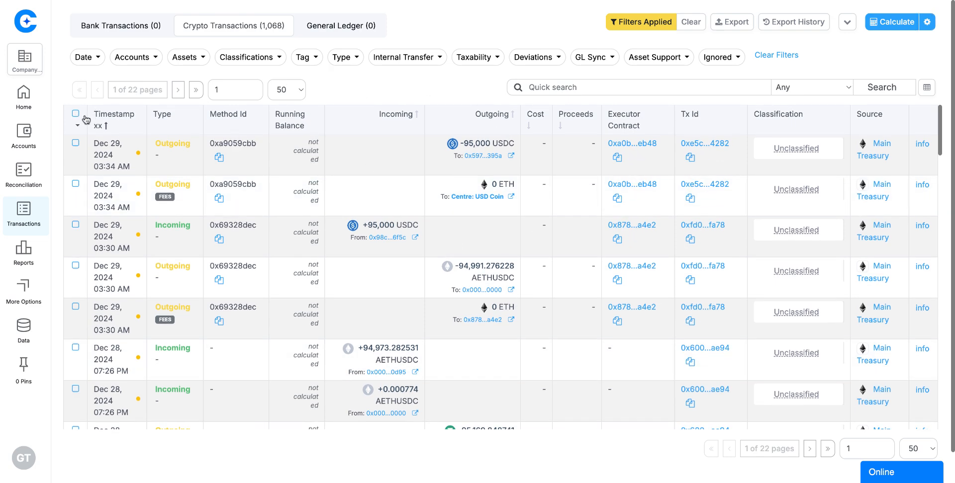
left_click(80, 61)
left_click(422, 157)
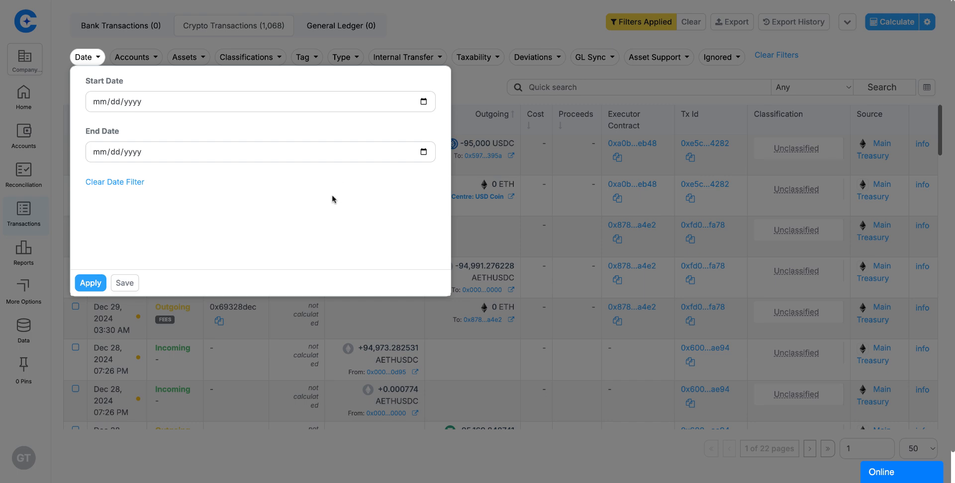
type("12112024")
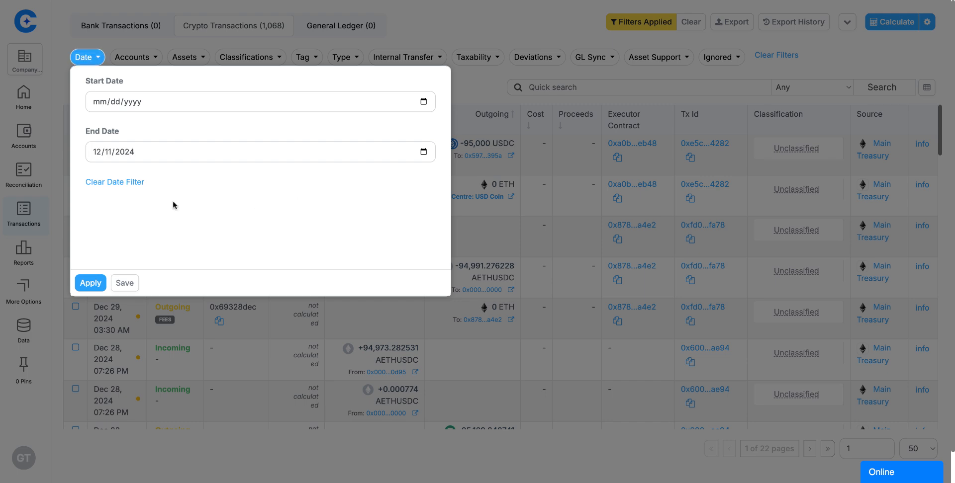
left_click(165, 237)
left_click(90, 283)
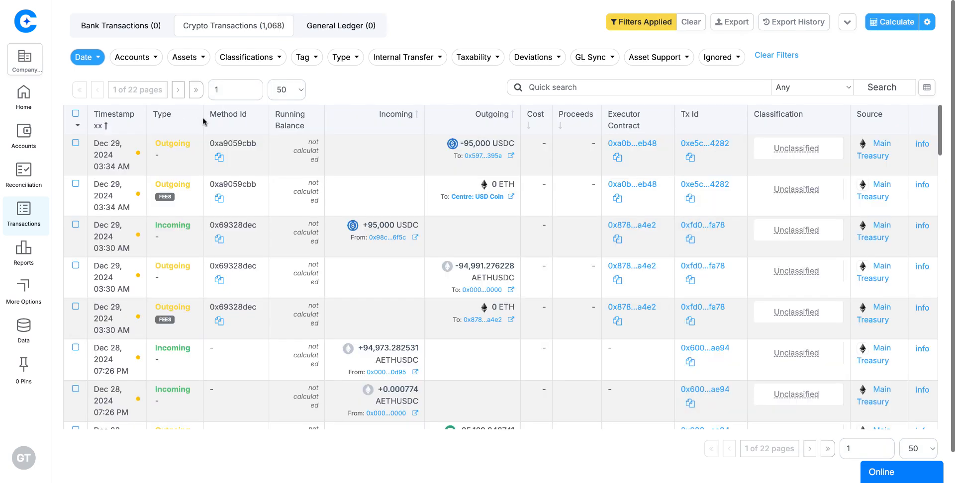
scroll(467, 281, "down", 5)
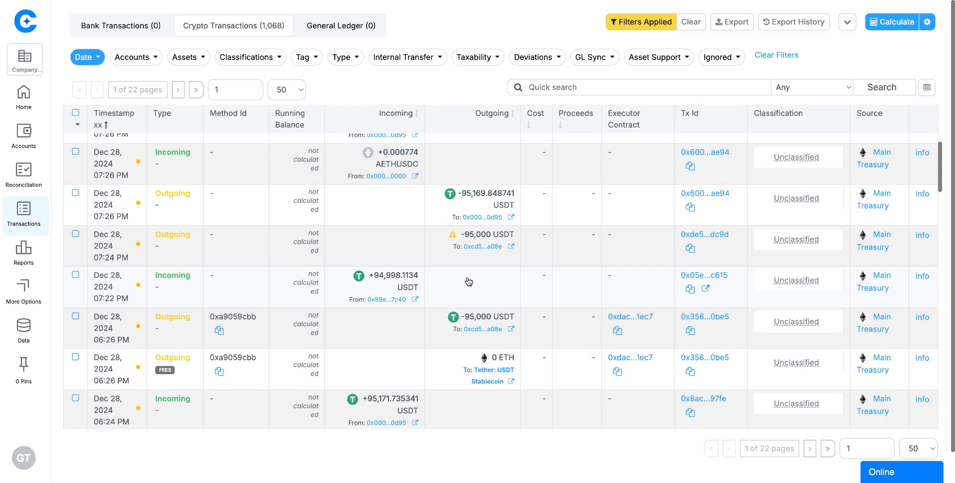
scroll(463, 281, "up", 5)
Filter the assets down to Ethereum (ETH) only.
left_click(187, 58)
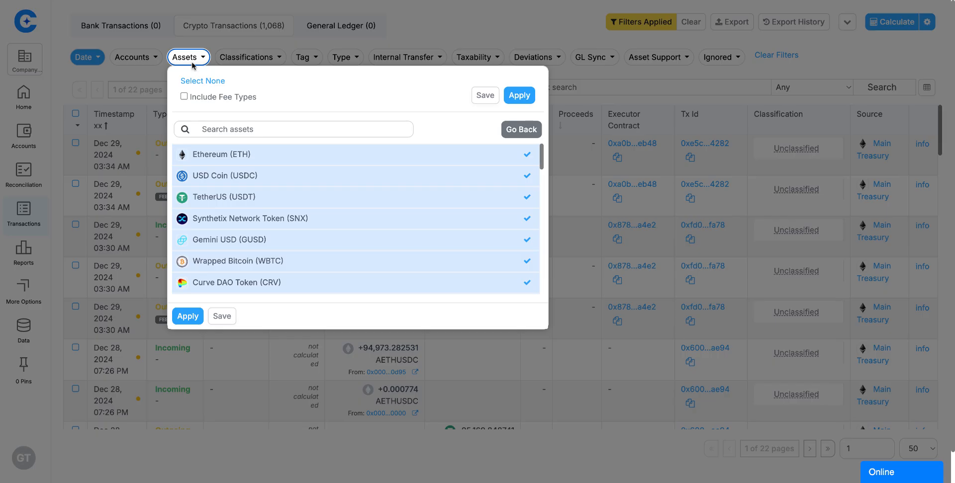
left_click(199, 81)
left_click(245, 154)
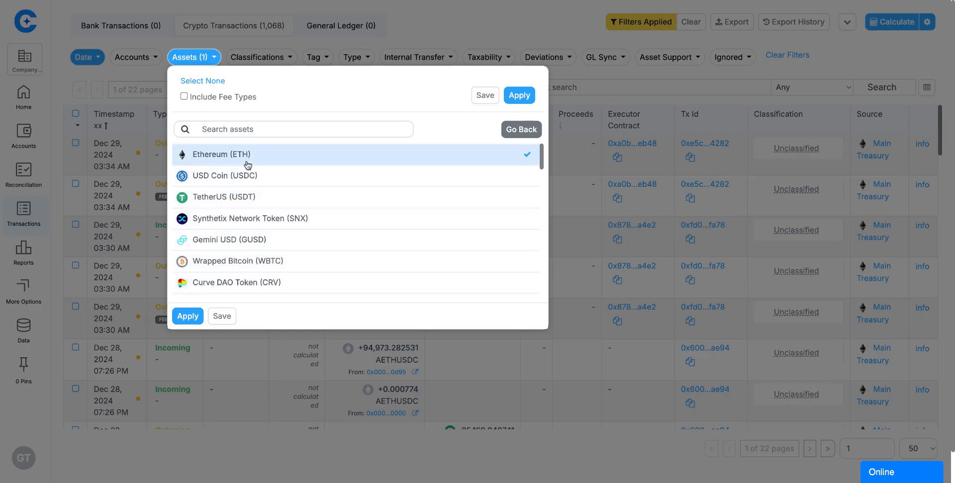
left_click(189, 316)
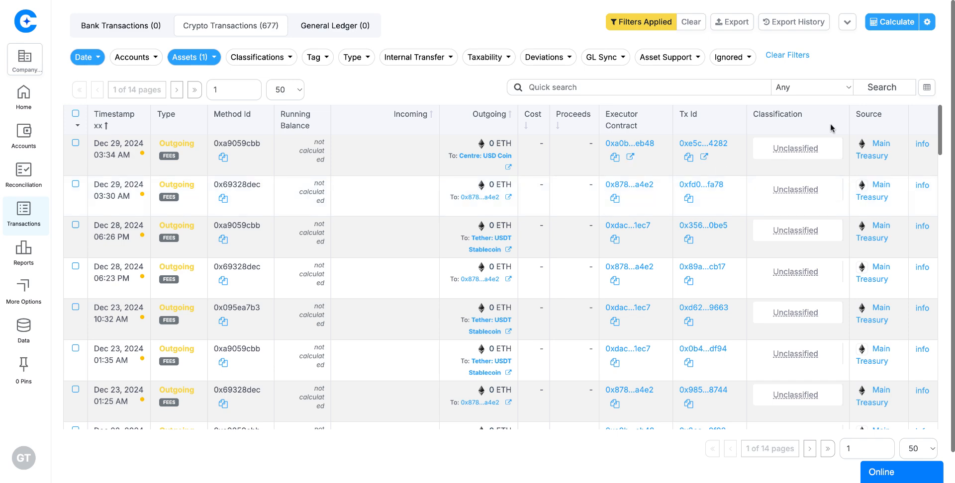
Calculate the 677 filtered ETH transactions and go to the Reports Dashboard.
left_click(896, 22)
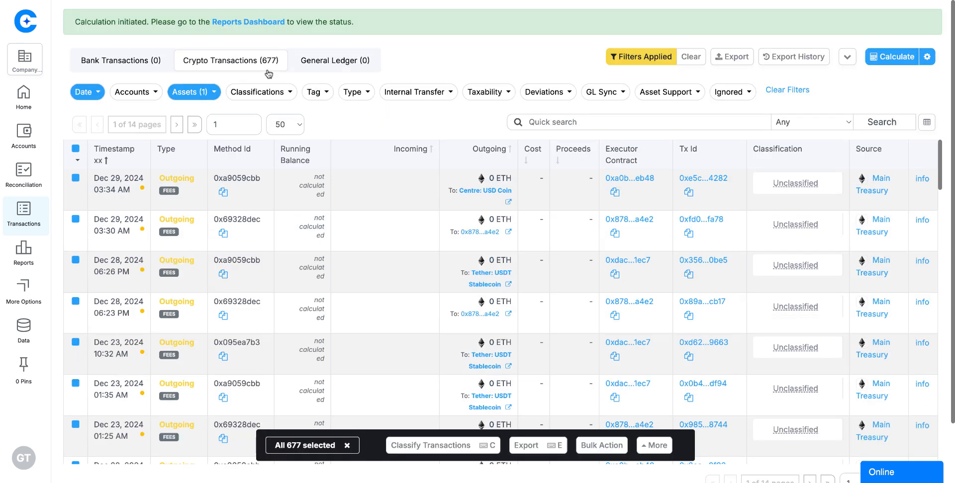
left_click(257, 22)
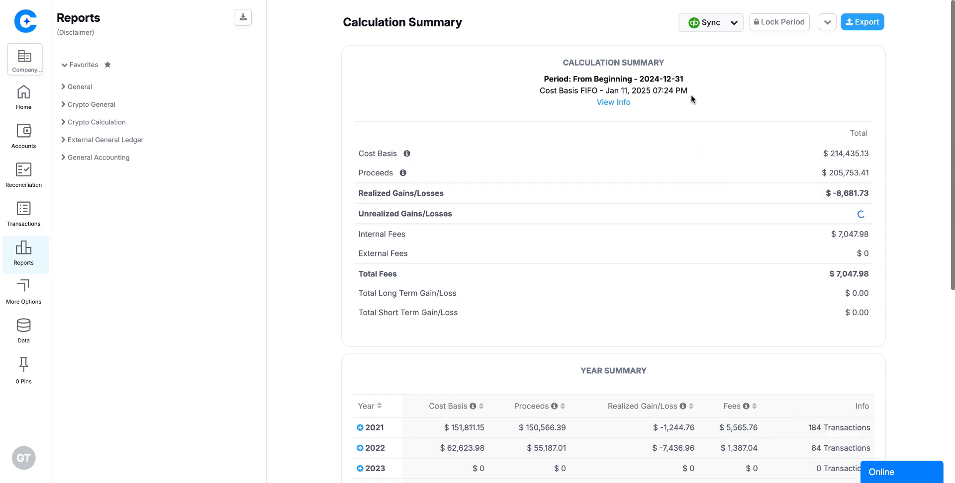
Select the 2024-12-31 period date and scroll through the Calculation Summary and Year Summary tables.
left_click_drag(690, 82, 642, 87)
left_click(713, 89)
scroll(498, 196, "down", 1)
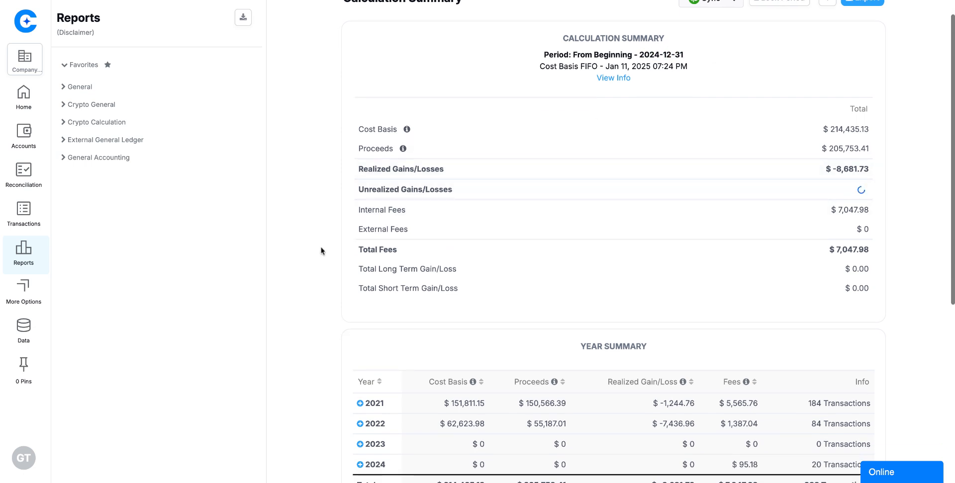
scroll(321, 250, "down", 1)
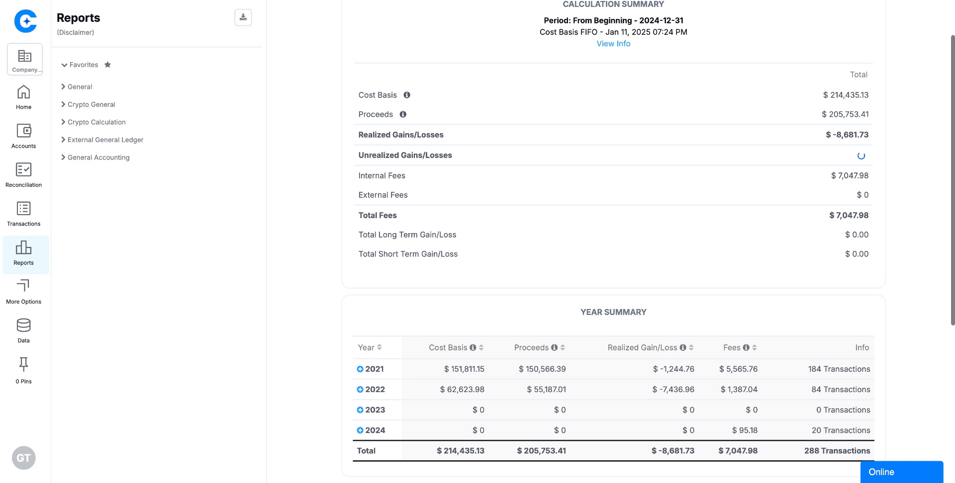
scroll(382, 177, "down", 1)
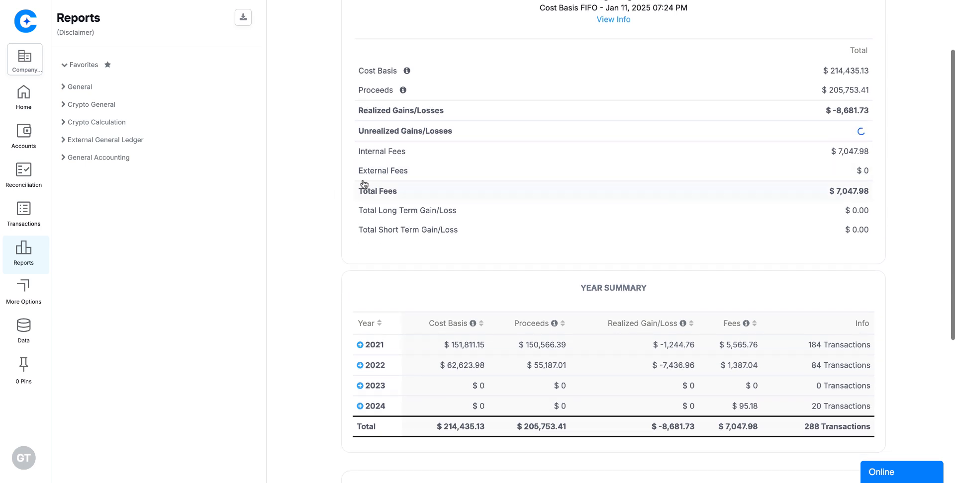
scroll(244, 166, "up", 3)
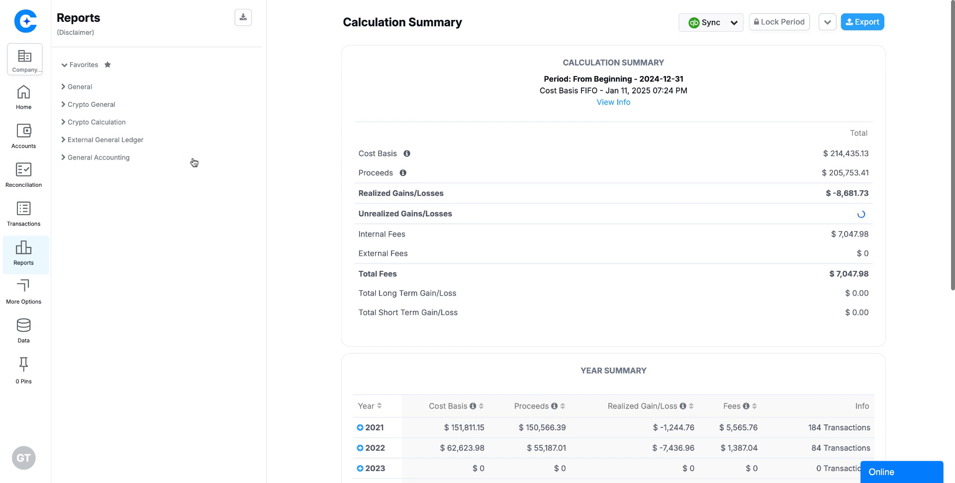
scroll(270, 206, "down", 2)
scroll(286, 208, "down", 5)
scroll(286, 209, "up", 2)
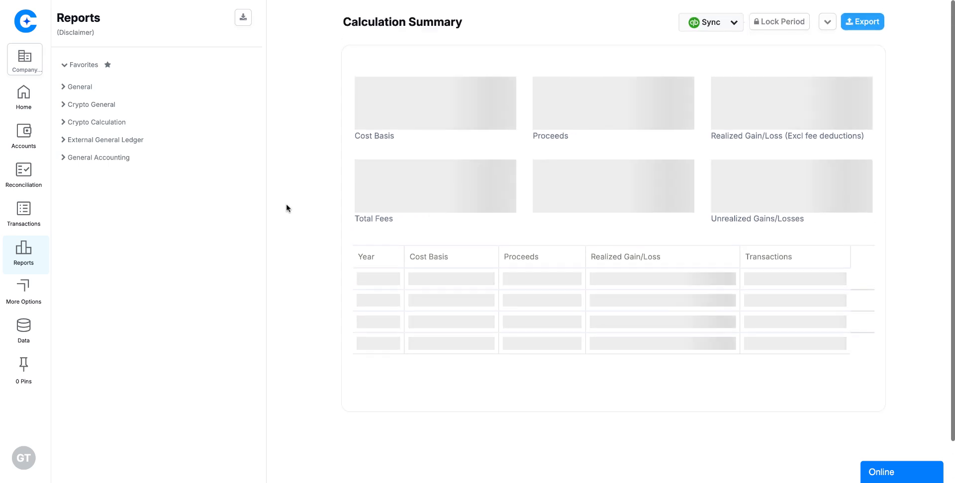